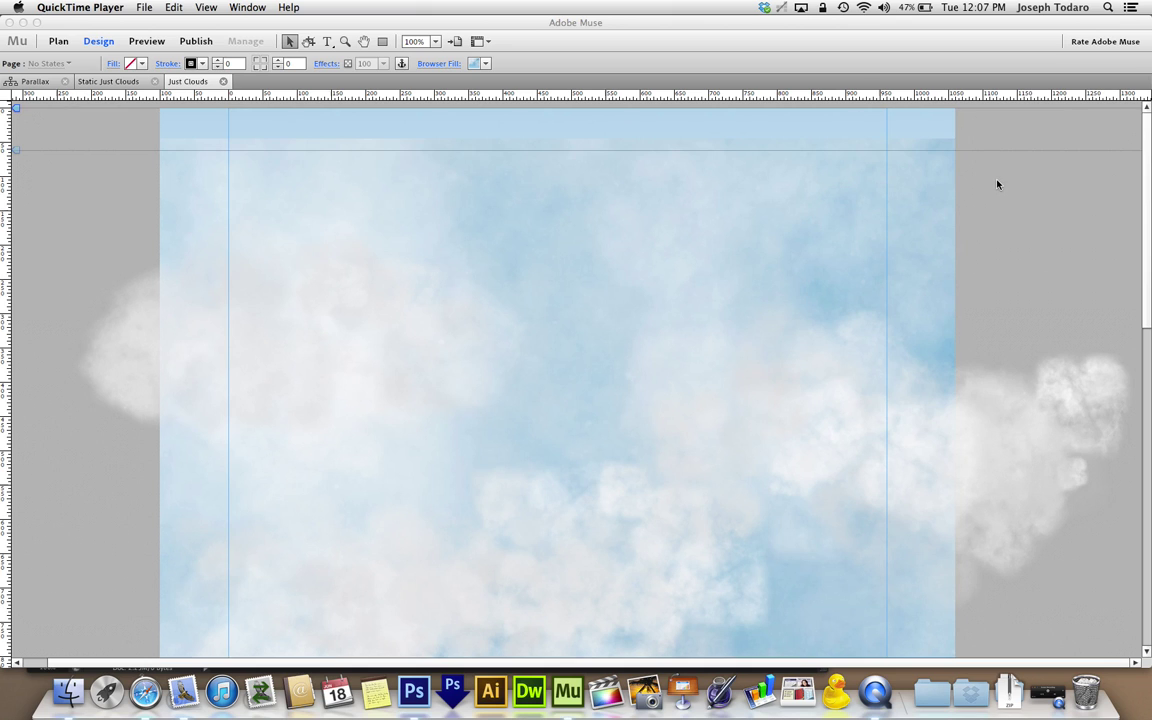
Enable Scroll Motion on the left cloud, Cloud 1.png: key position 95 px, vertical factor 1
scroll(997, 184, "down", 5)
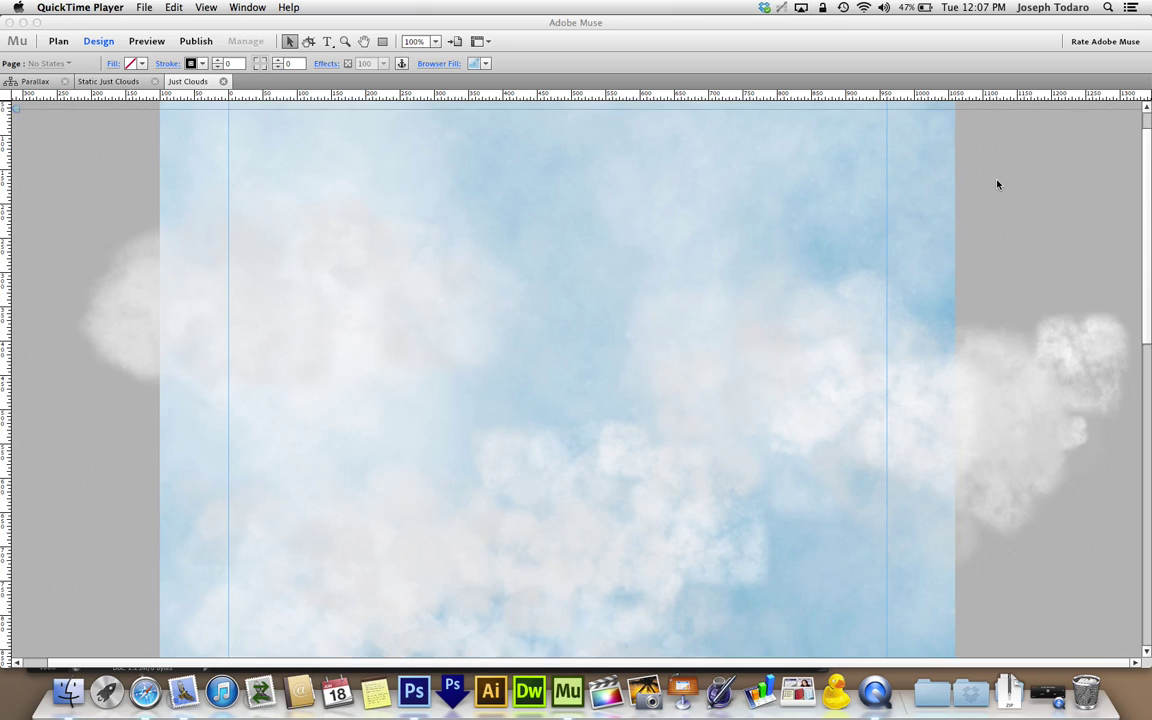
left_click(908, 374)
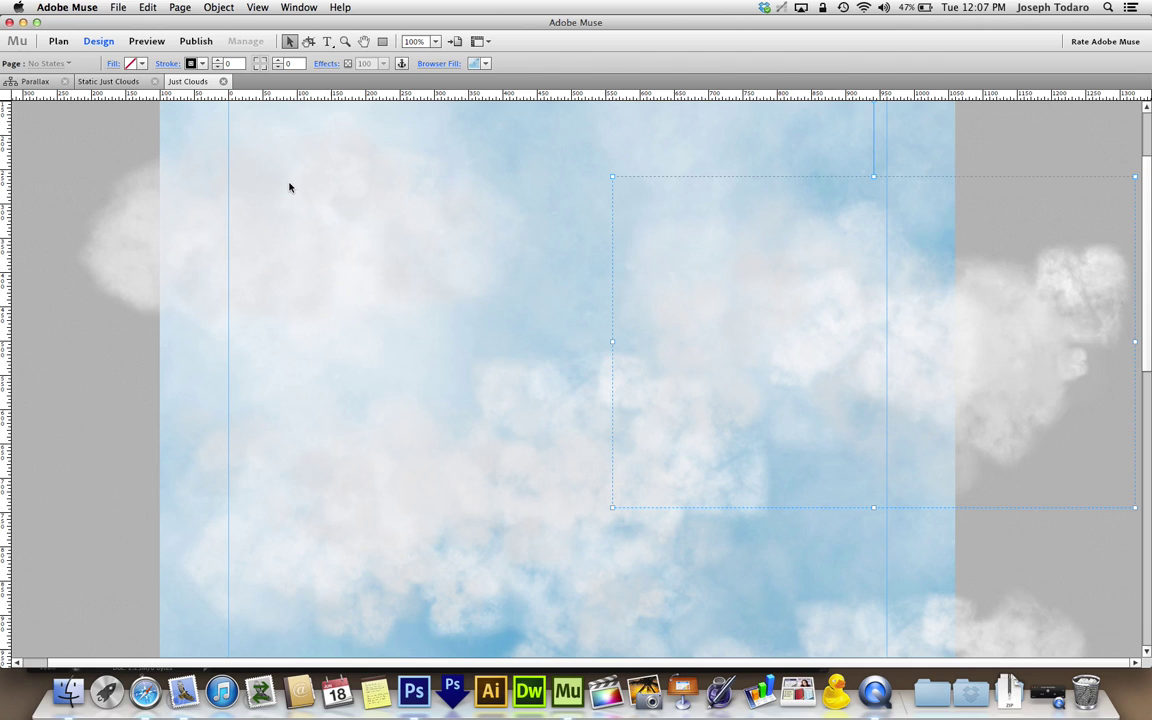
left_click(347, 257)
key("Tab")
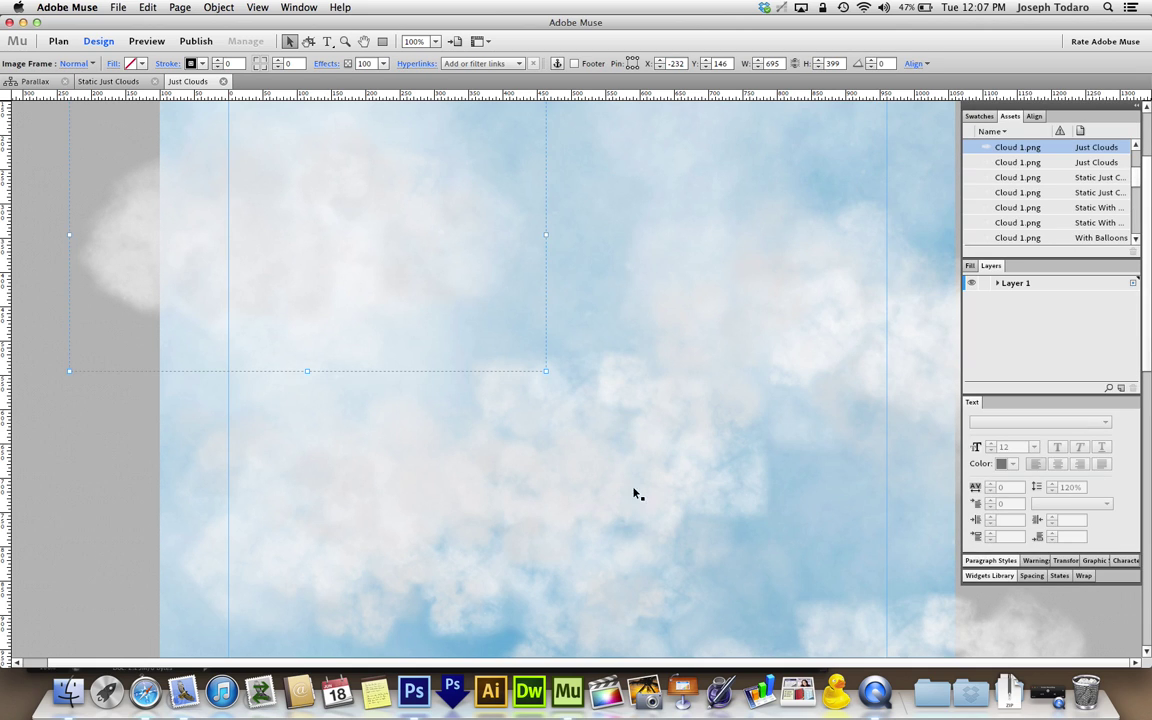
left_click(676, 486)
scroll(767, 364, "up", 5)
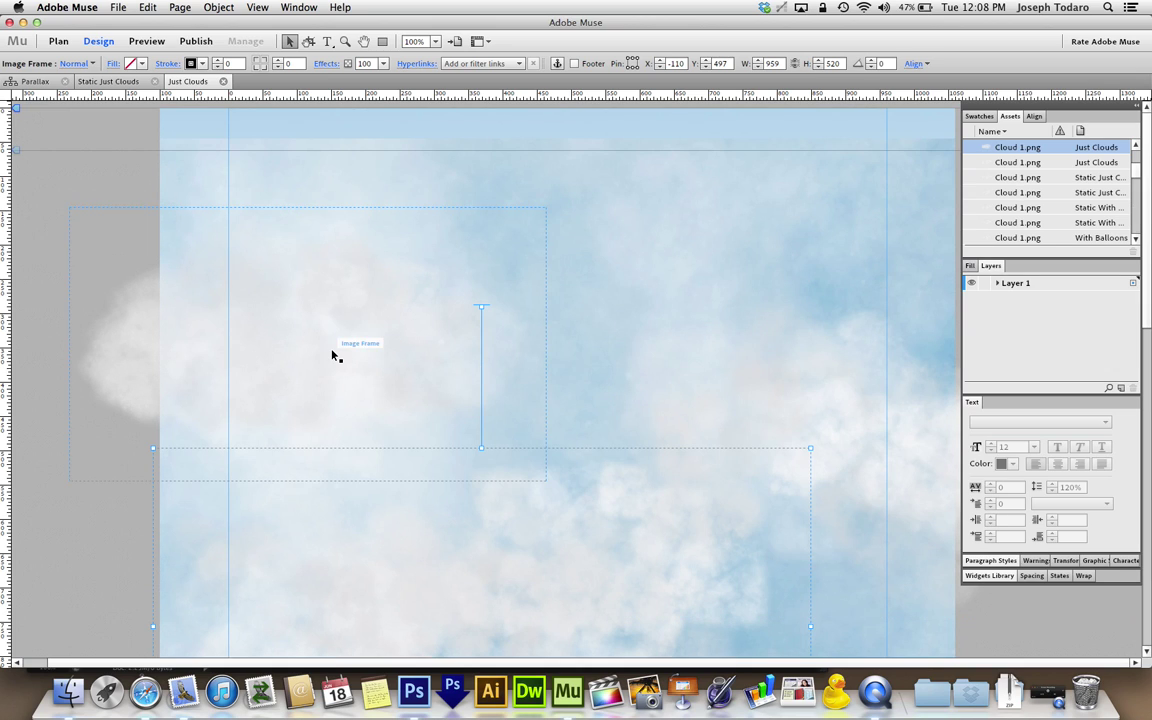
left_click(333, 355)
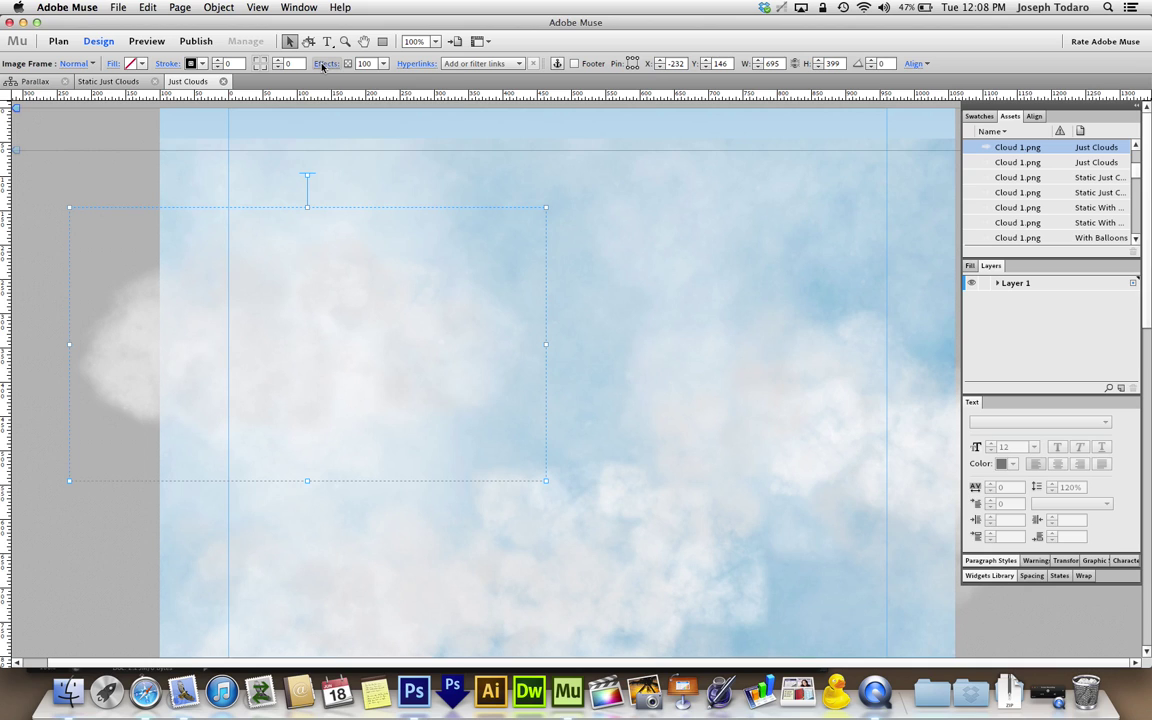
left_click(323, 64)
Set Cloud 2.png's scroll motion to factor 1.3 with key position 146 px
left_click(716, 392)
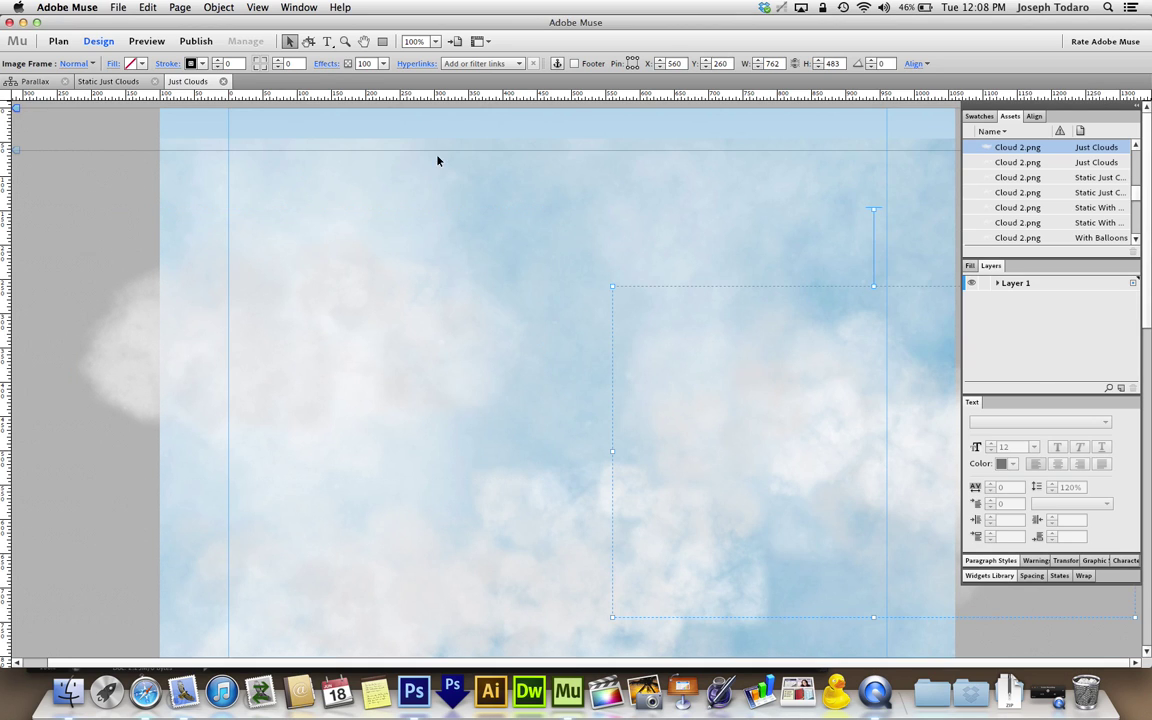
left_click(330, 63)
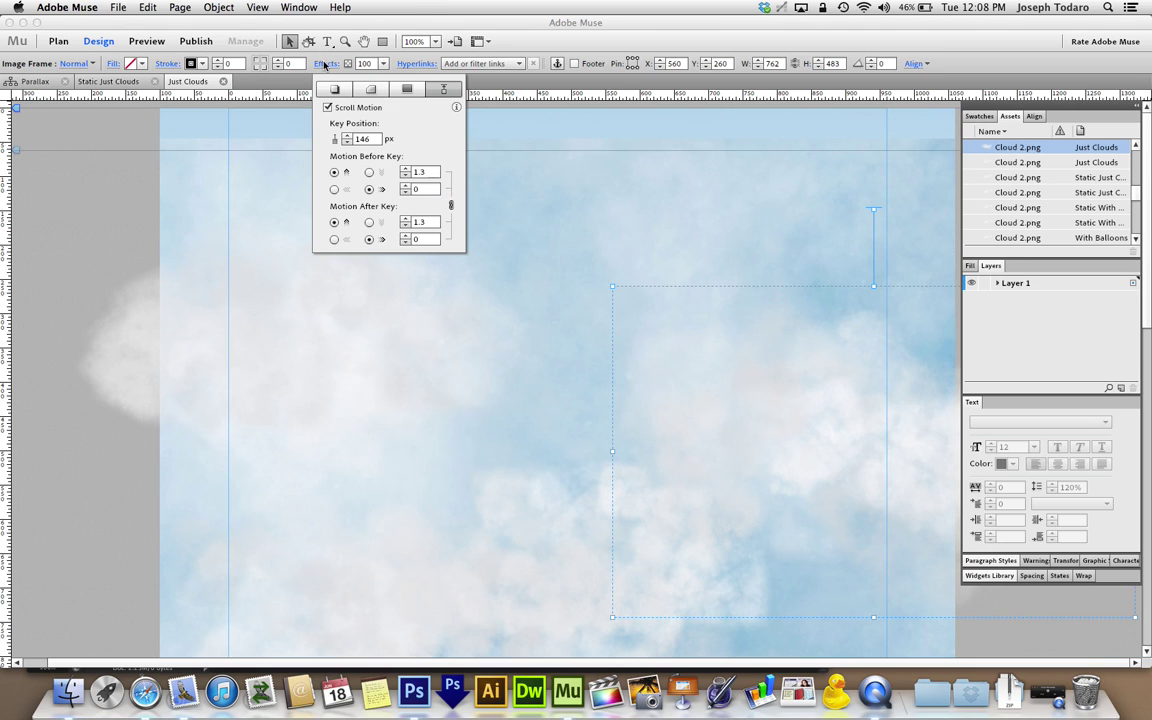
key("Tab")
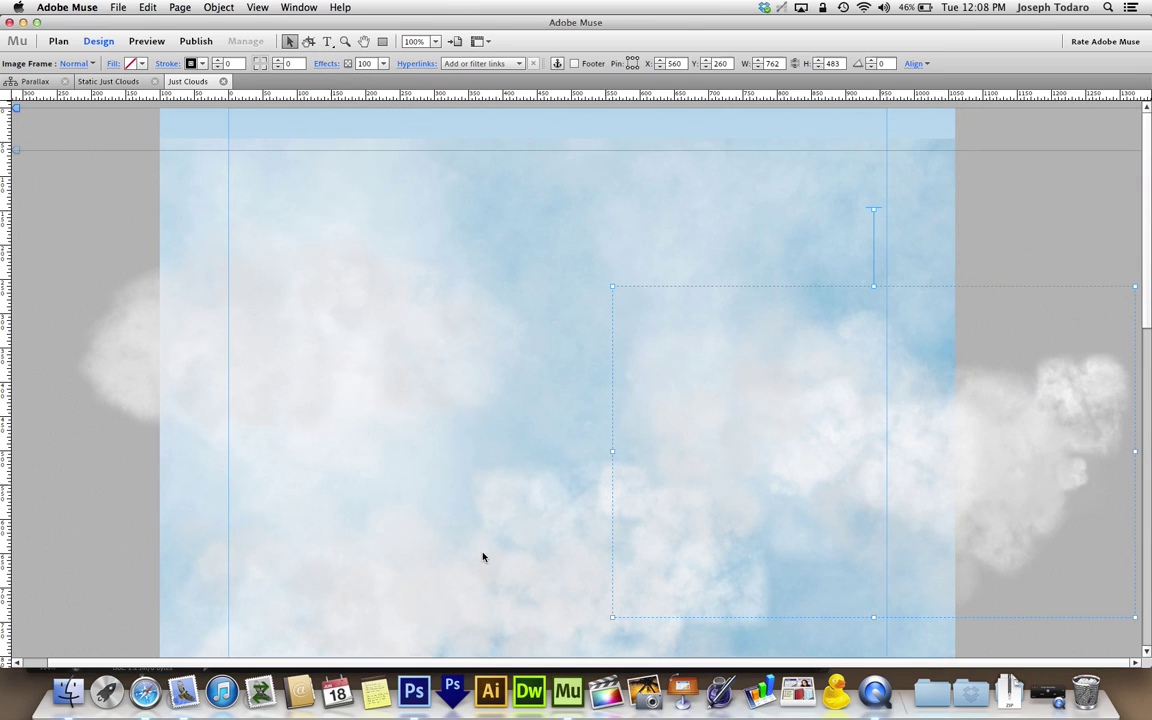
Set the lower cloud, Cloud 3.png, to scroll-motion factor 2 with key position 287 px
key("Tab")
left_click(483, 557)
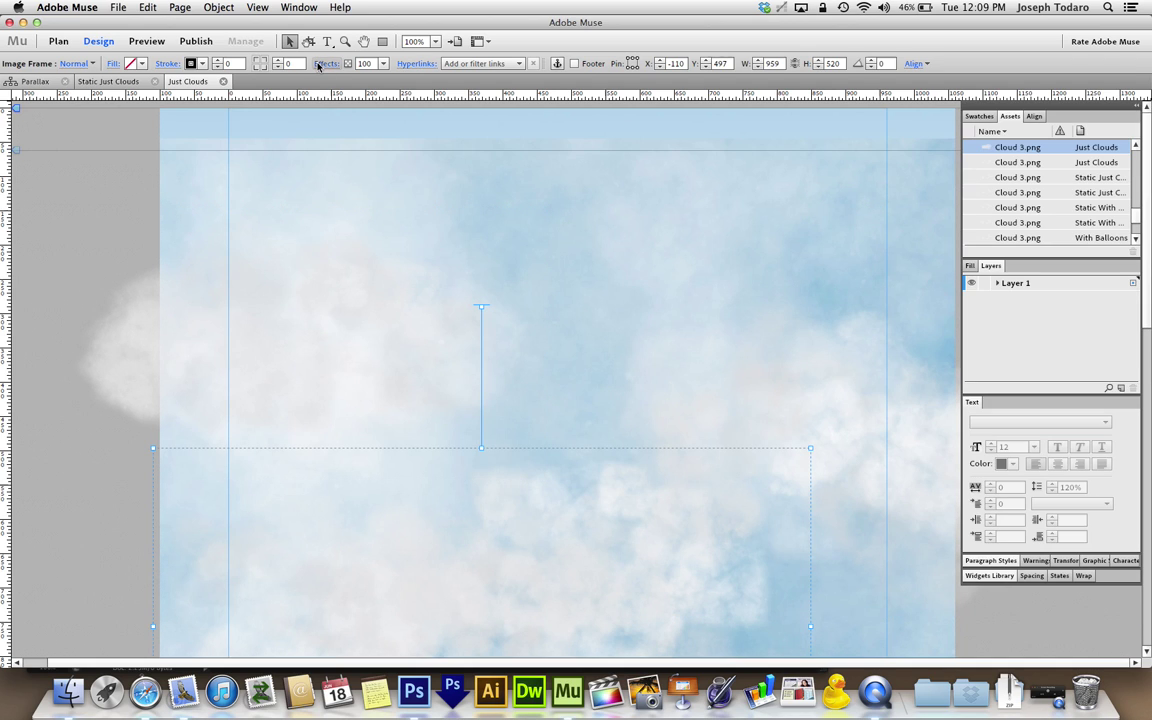
left_click(322, 63)
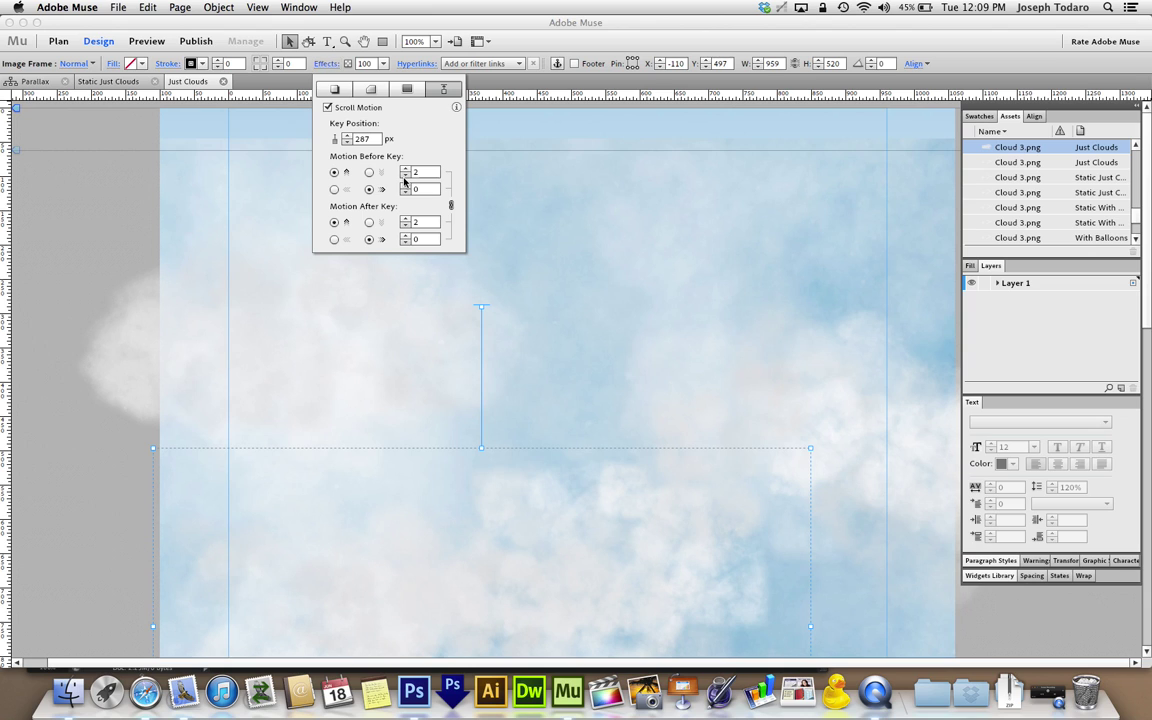
left_click(326, 64)
key("Tab")
key("Tab")
left_click(327, 64)
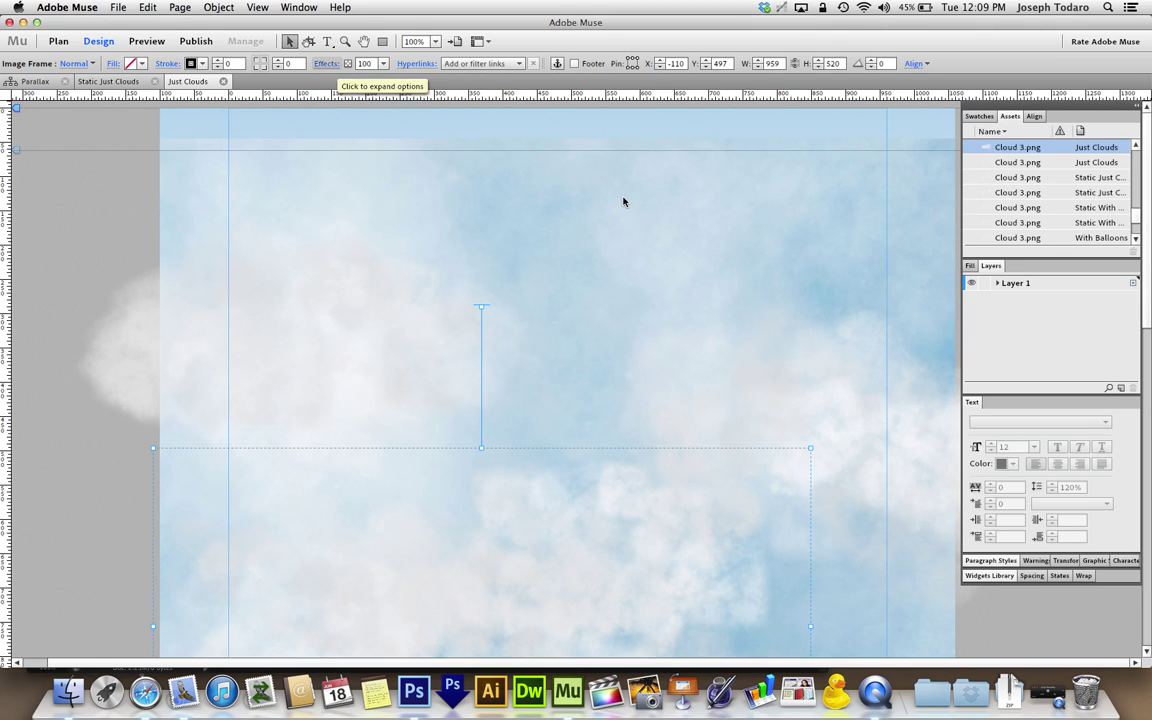
Turn on Scroll Motion for the browser-fill sky background: vertical 0.5, horizontal 0
key("Tab")
left_click(594, 193)
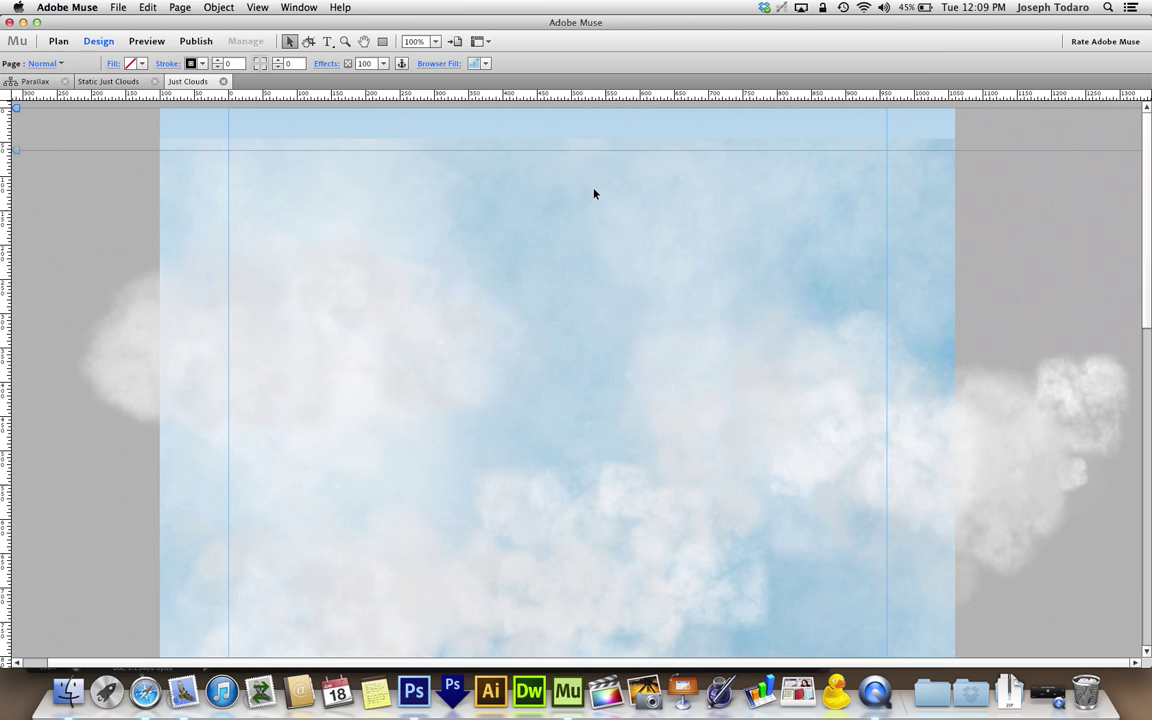
key("Tab")
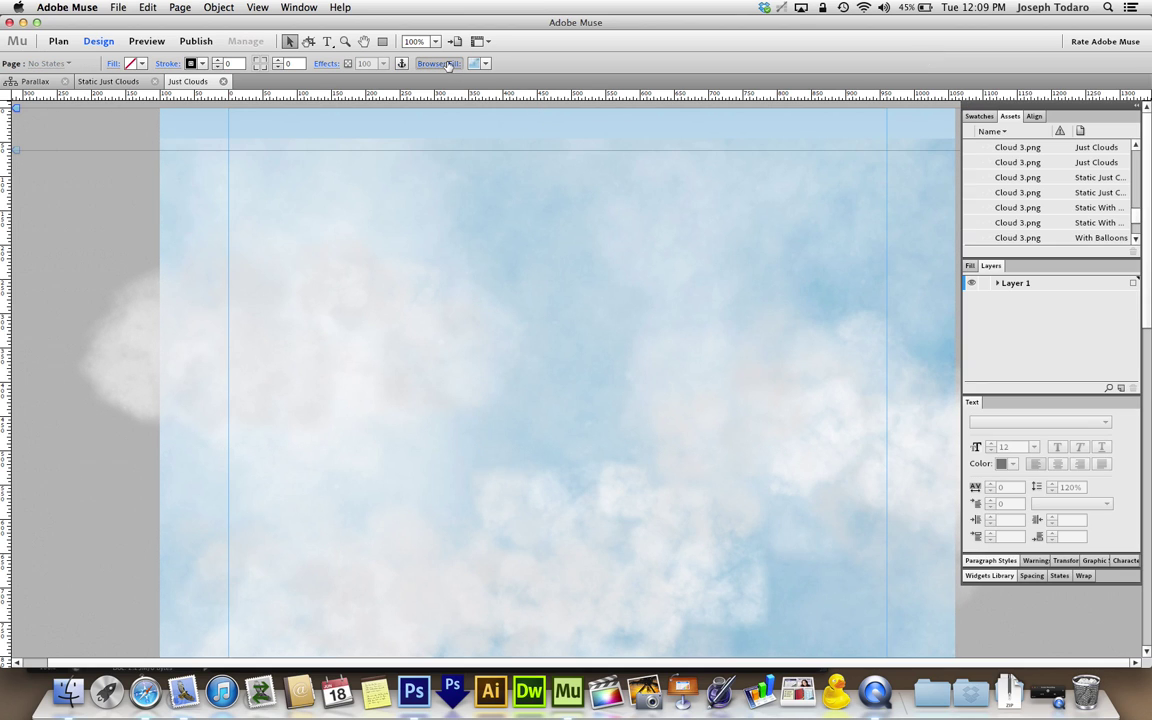
left_click(449, 64)
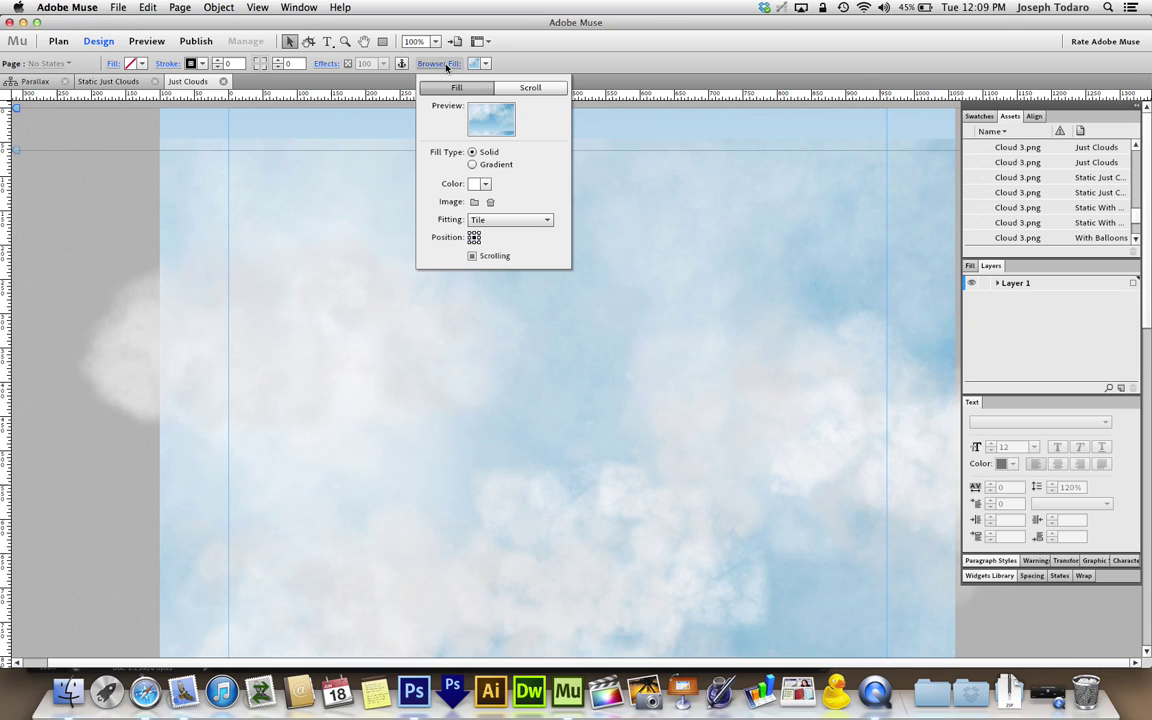
left_click(540, 93)
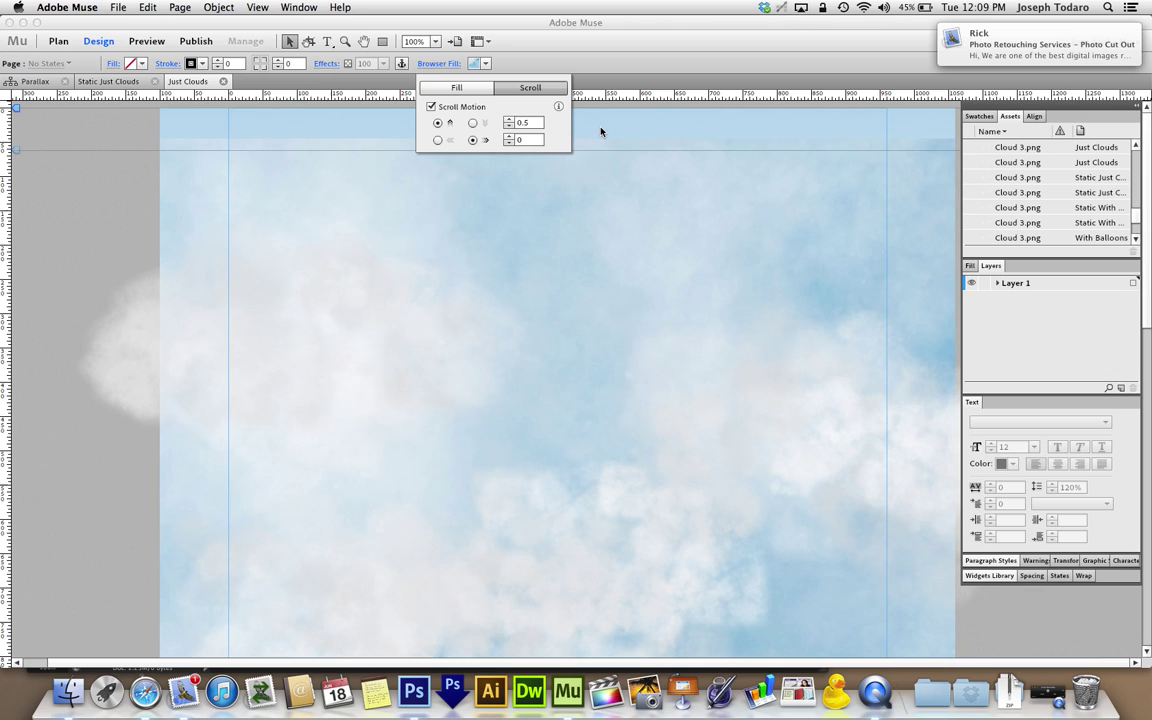
left_click(452, 66)
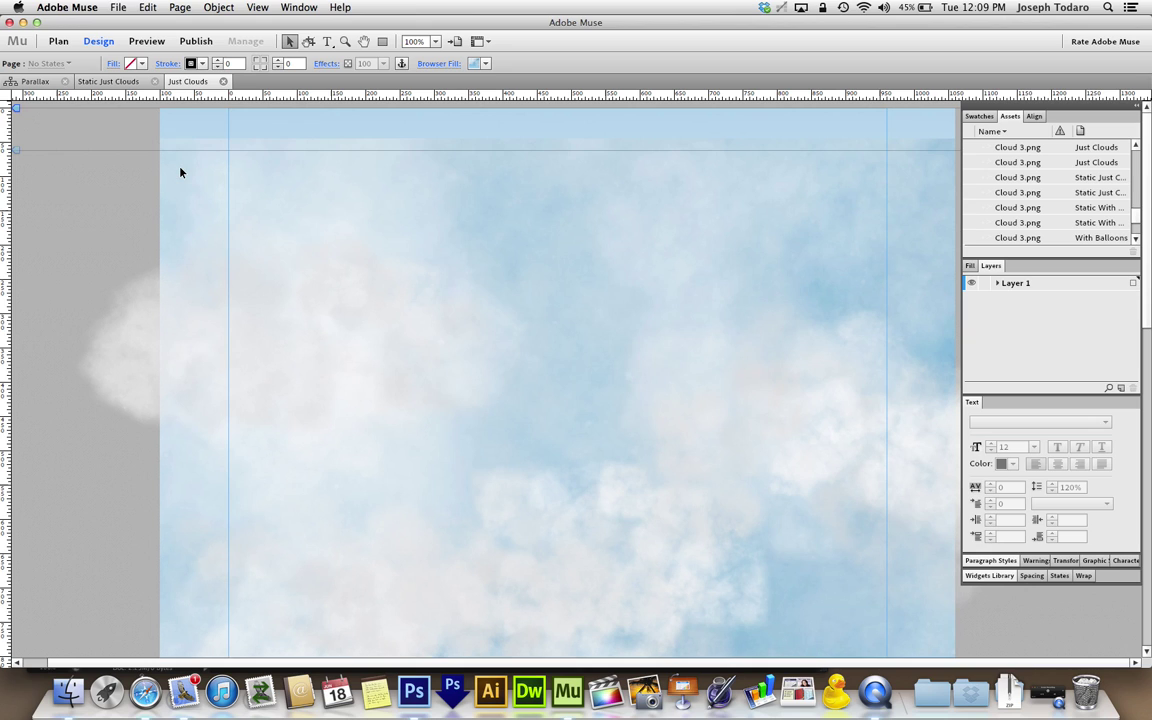
Preview the Just Clouds page in Safari and scroll through it to watch the parallax
key("super+alt+e")
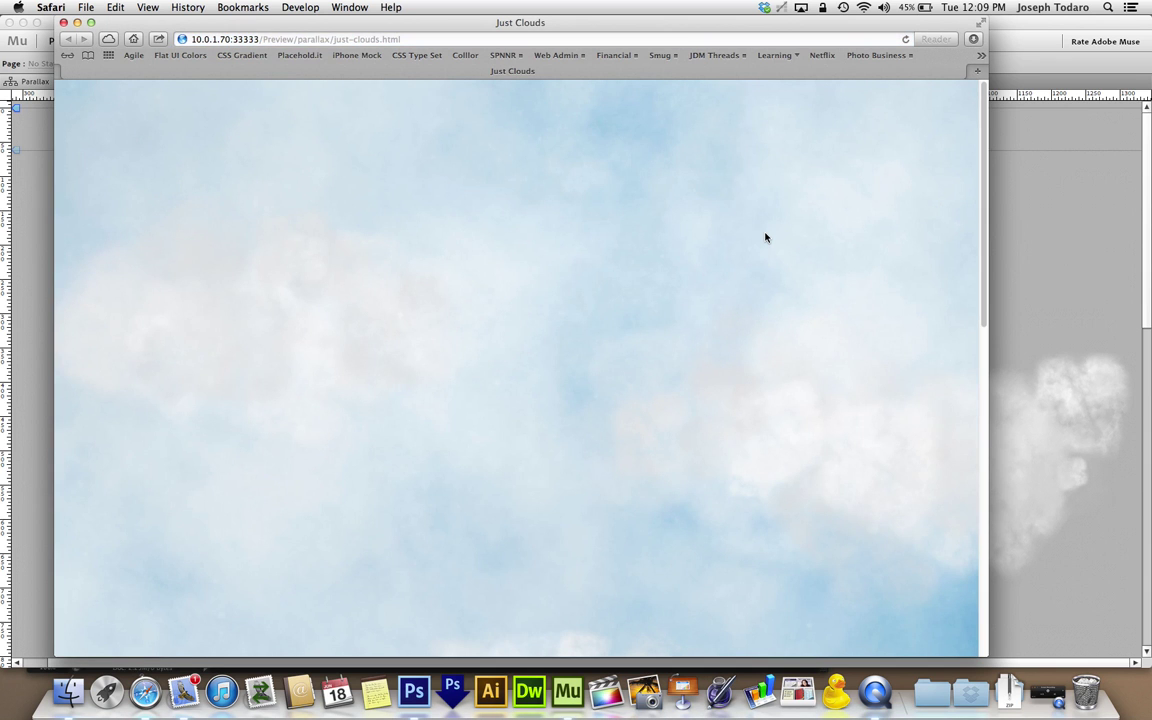
scroll(765, 237, "down", 5)
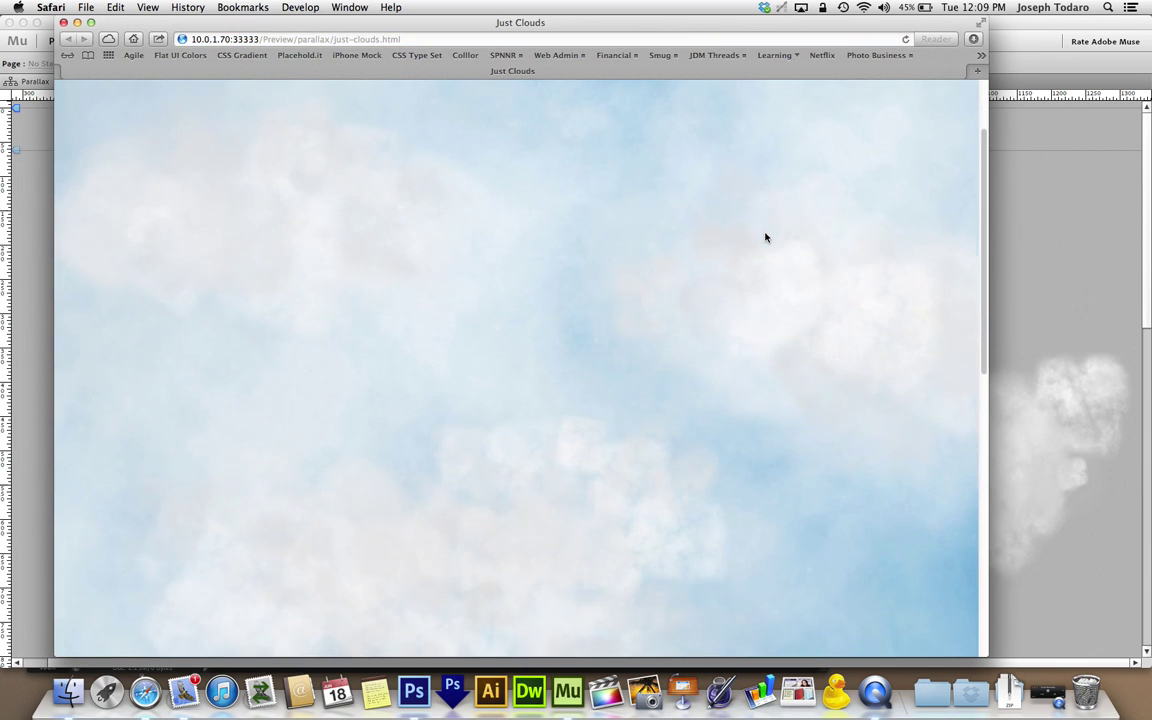
scroll(765, 237, "down", 5)
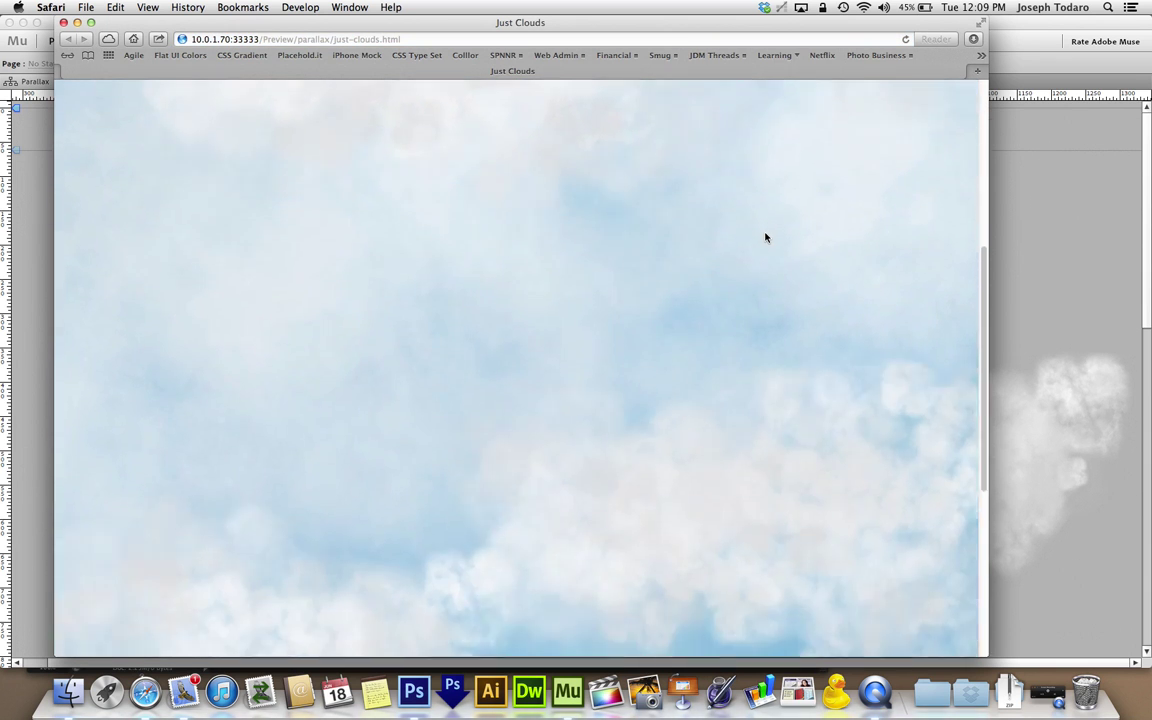
scroll(765, 237, "down", 5)
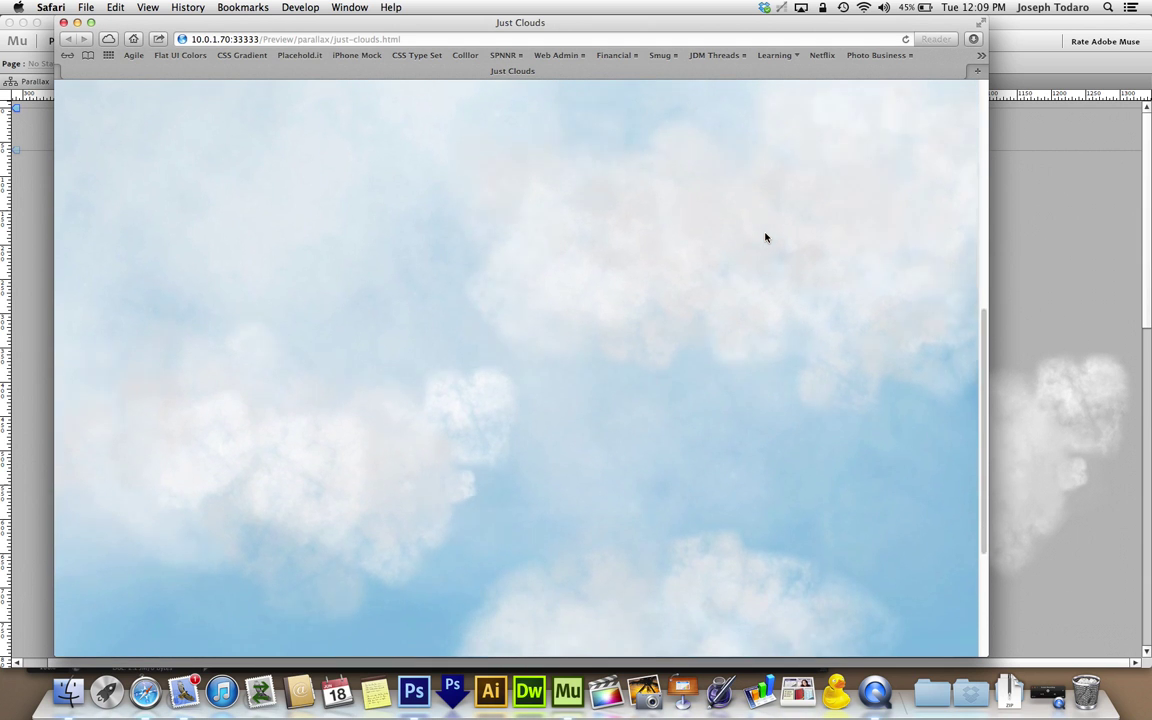
scroll(765, 237, "down", 5)
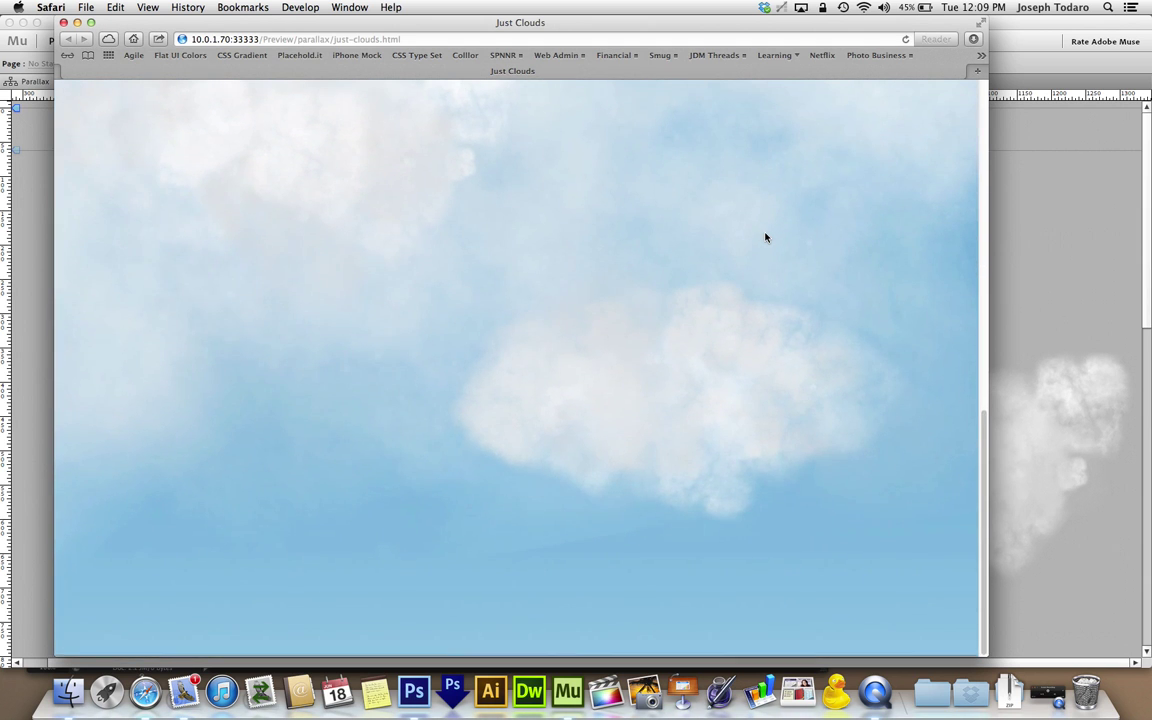
scroll(765, 237, "up", 15)
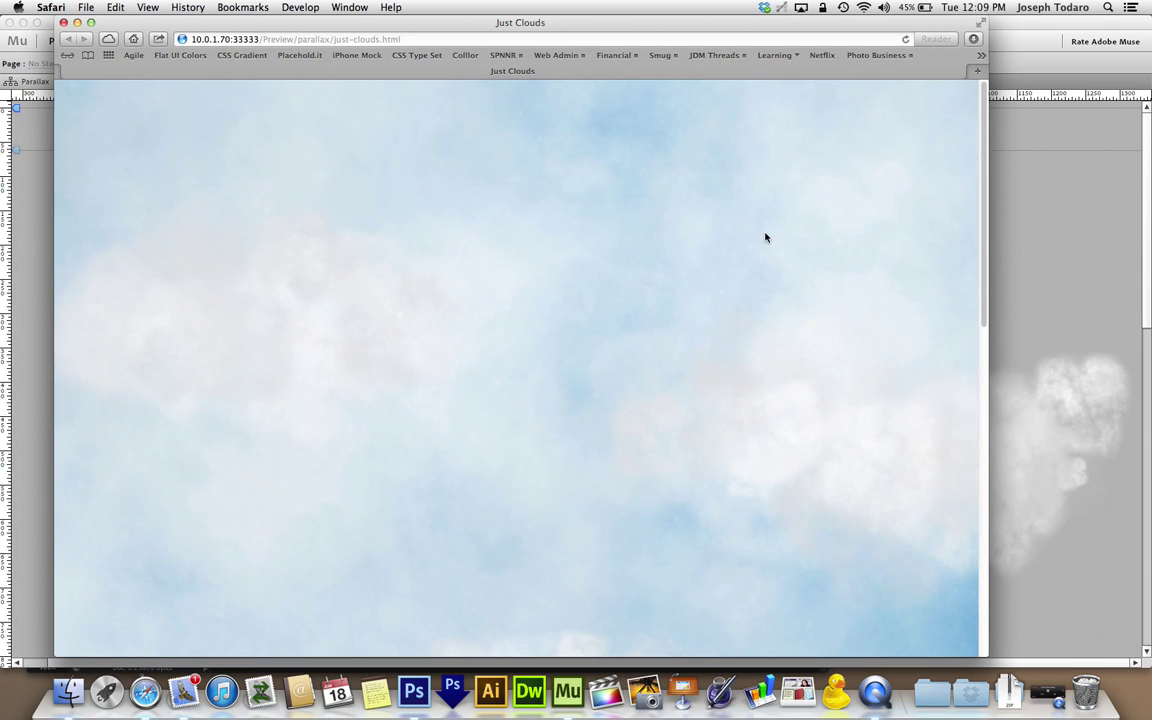
scroll(765, 237, "down", 5)
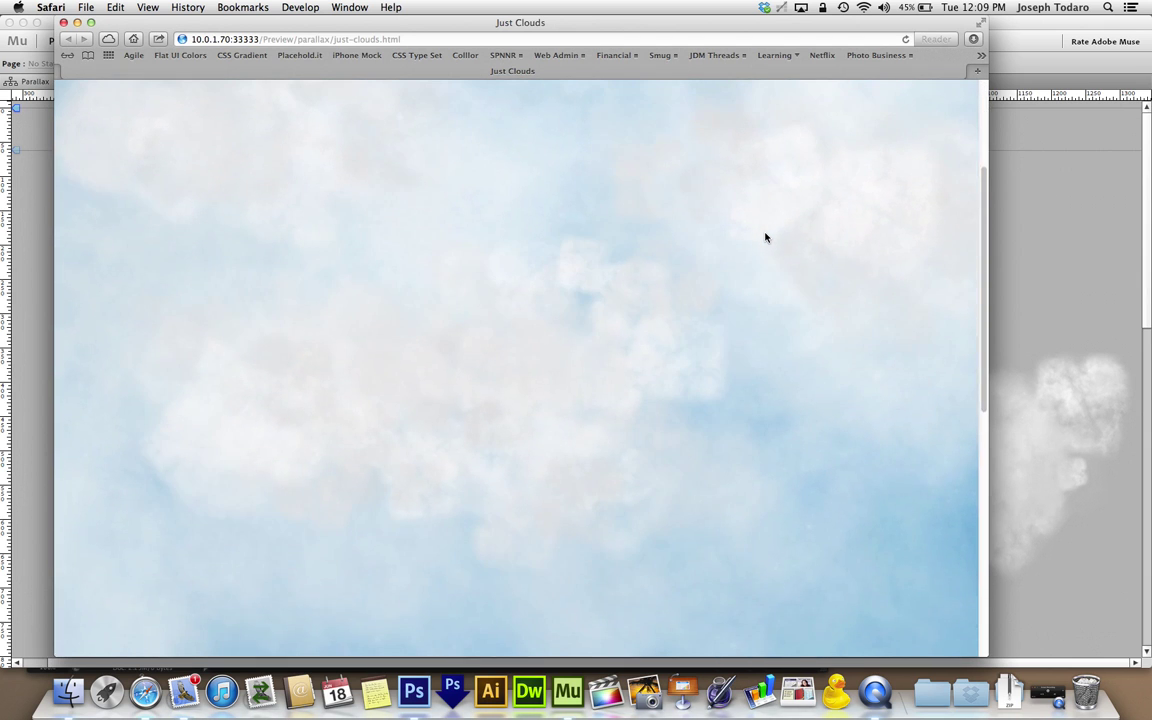
scroll(765, 237, "down", 2)
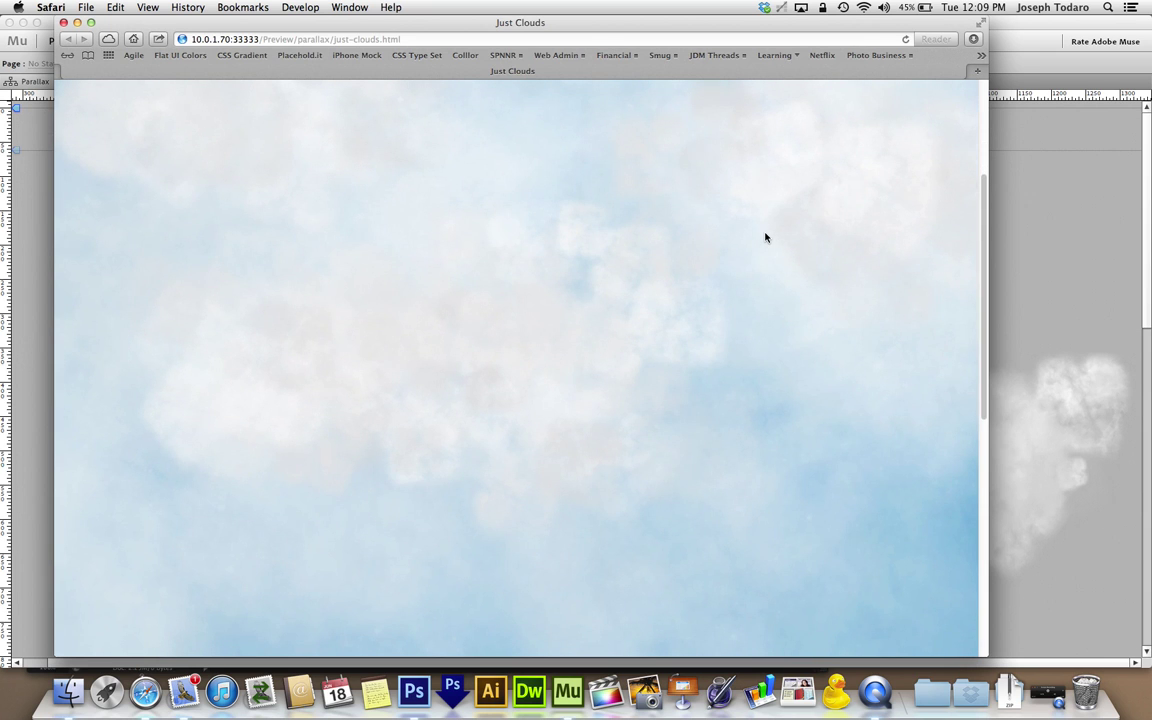
scroll(765, 237, "up", 5)
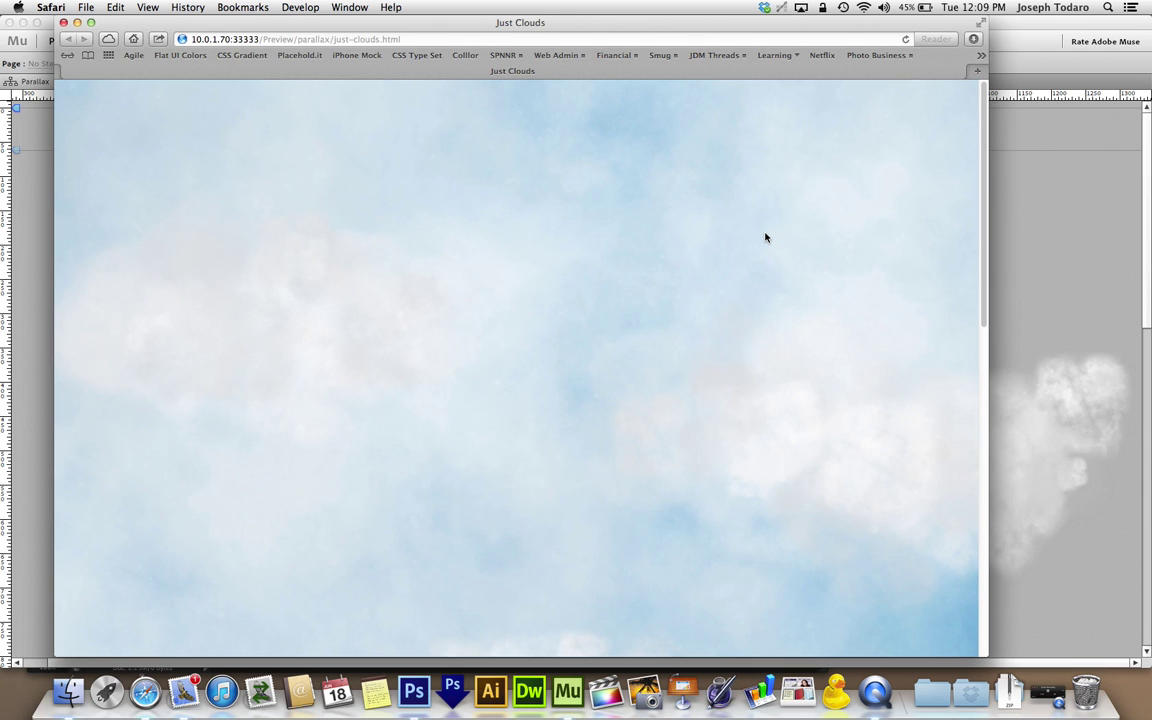
scroll(765, 237, "down", 3)
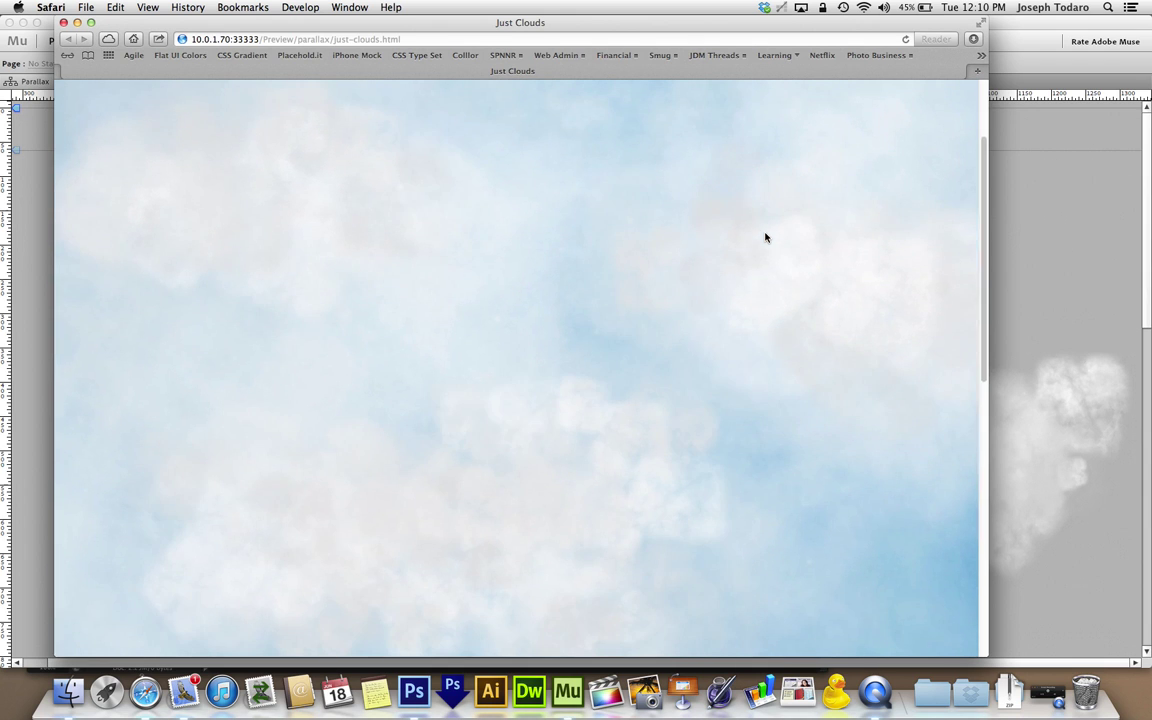
scroll(765, 237, "up", 3)
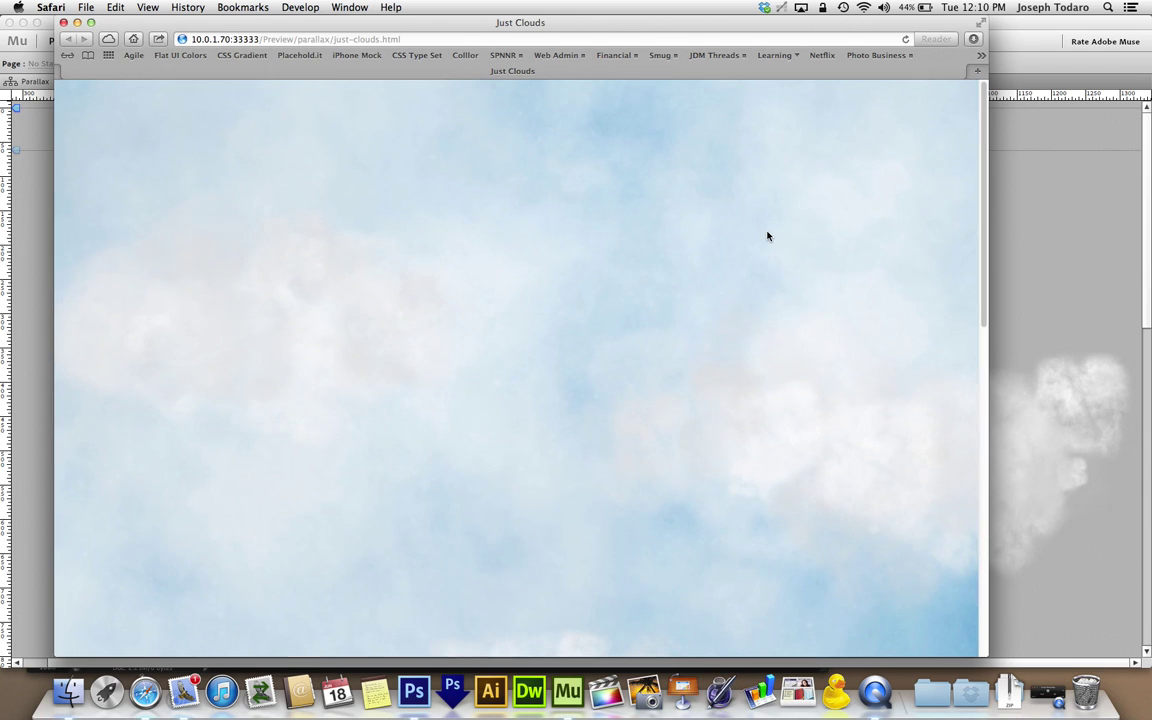
Keep scrolling to compare cloud and sky speeds, then close the Safari preview window
scroll(767, 236, "down", 5)
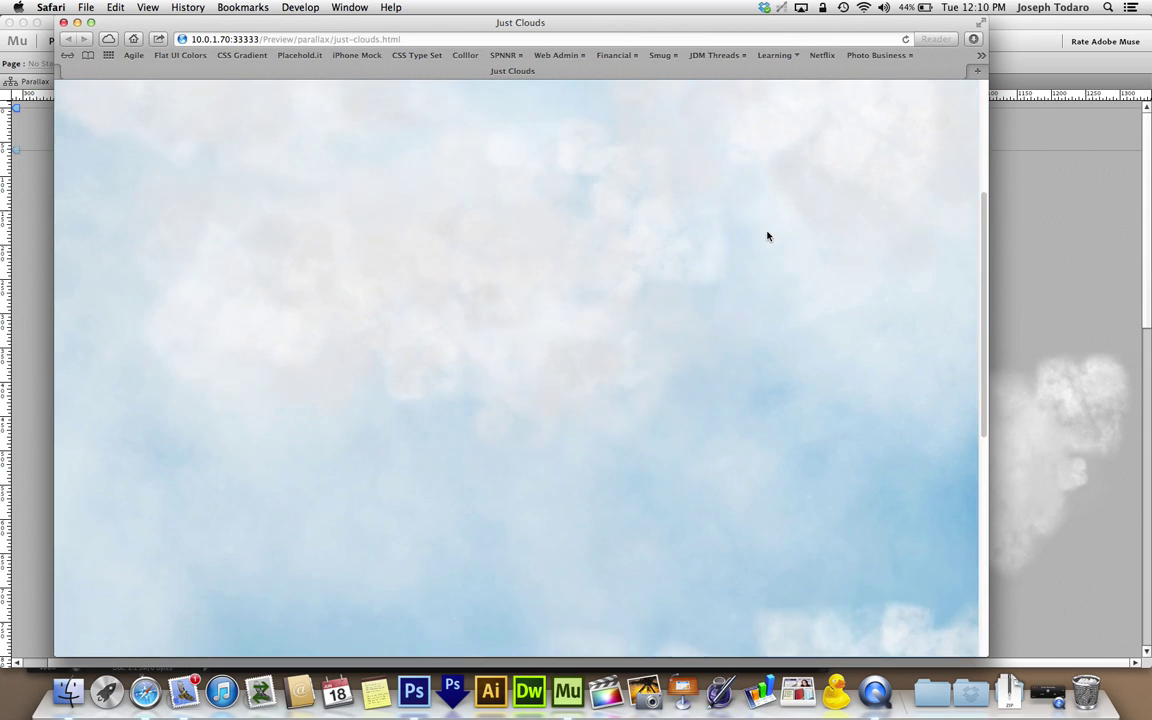
scroll(767, 236, "up", 5)
scroll(767, 236, "down", 5)
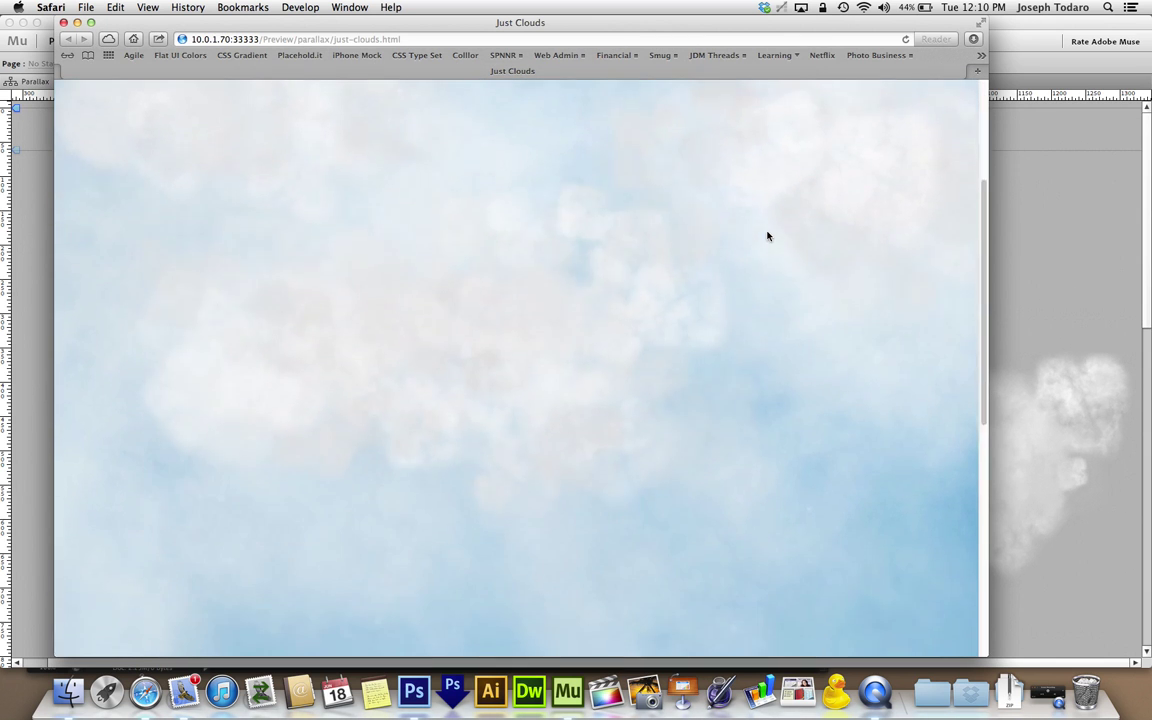
scroll(767, 236, "up", 5)
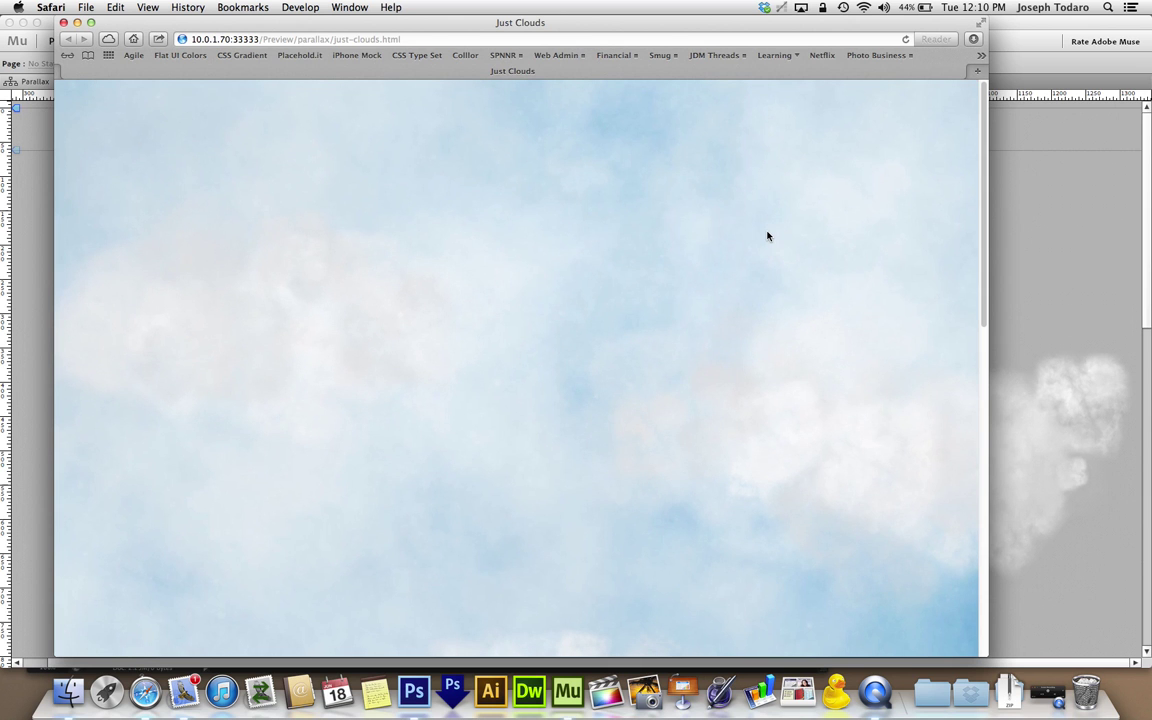
scroll(767, 236, "down", 8)
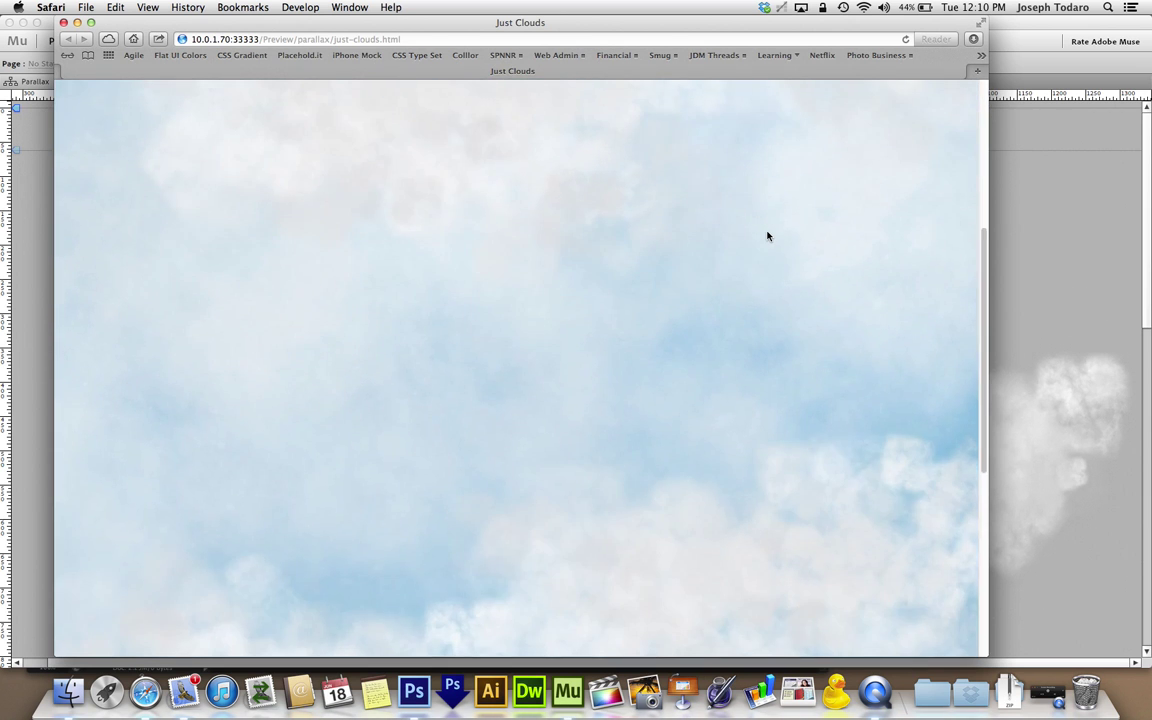
scroll(767, 236, "down", 3)
scroll(767, 236, "up", 6)
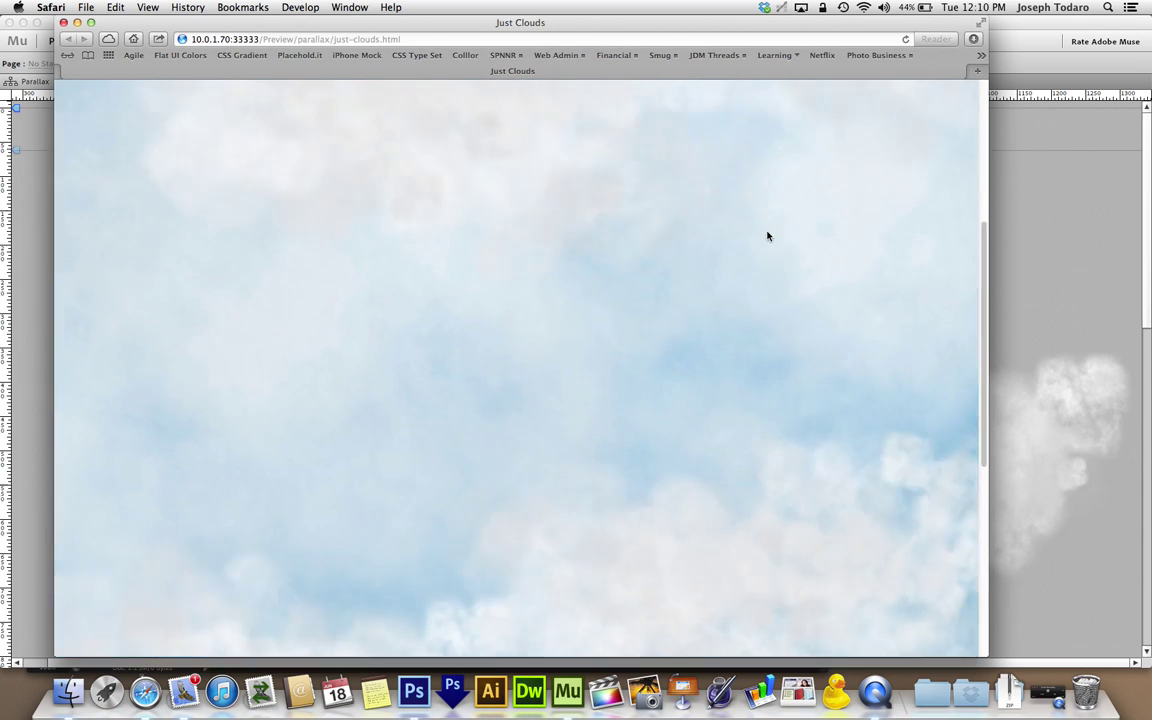
scroll(767, 236, "up", 3)
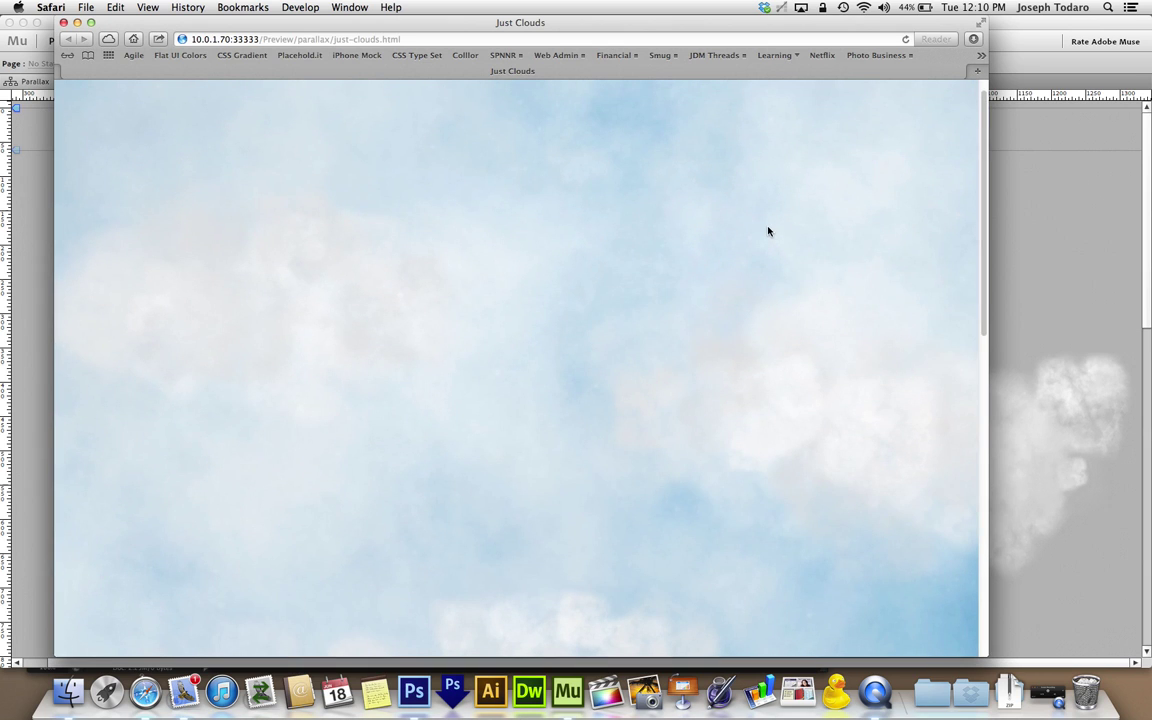
scroll(768, 231, "up", 2)
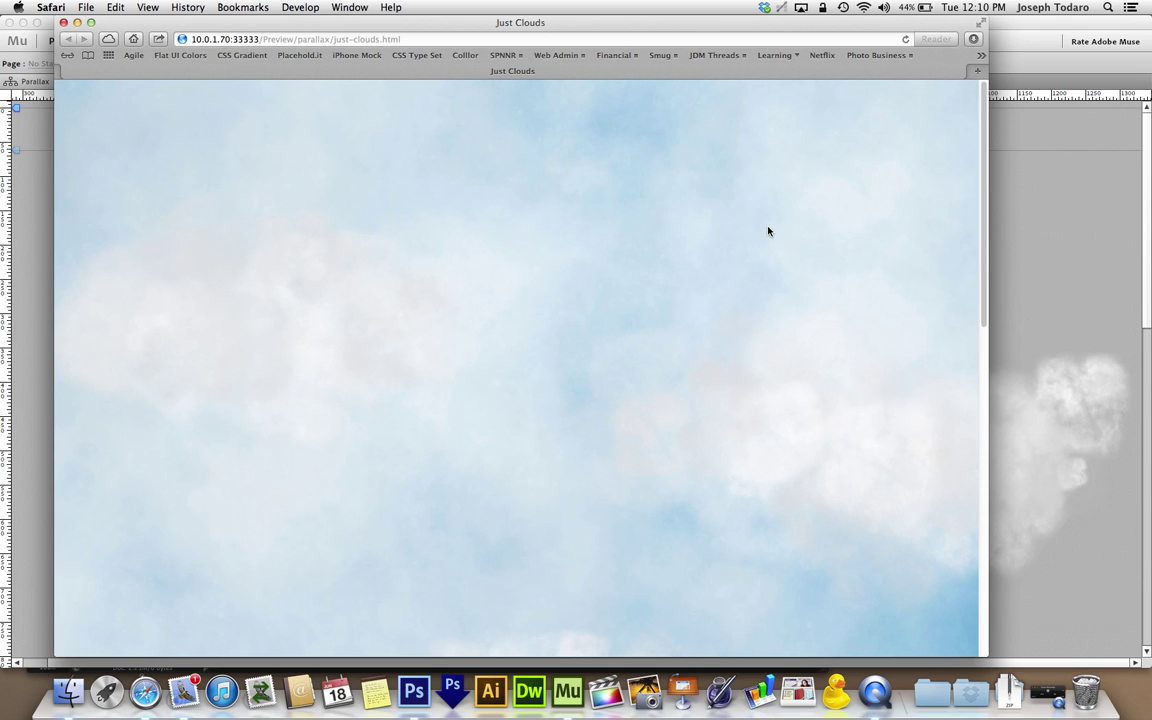
key("super+w")
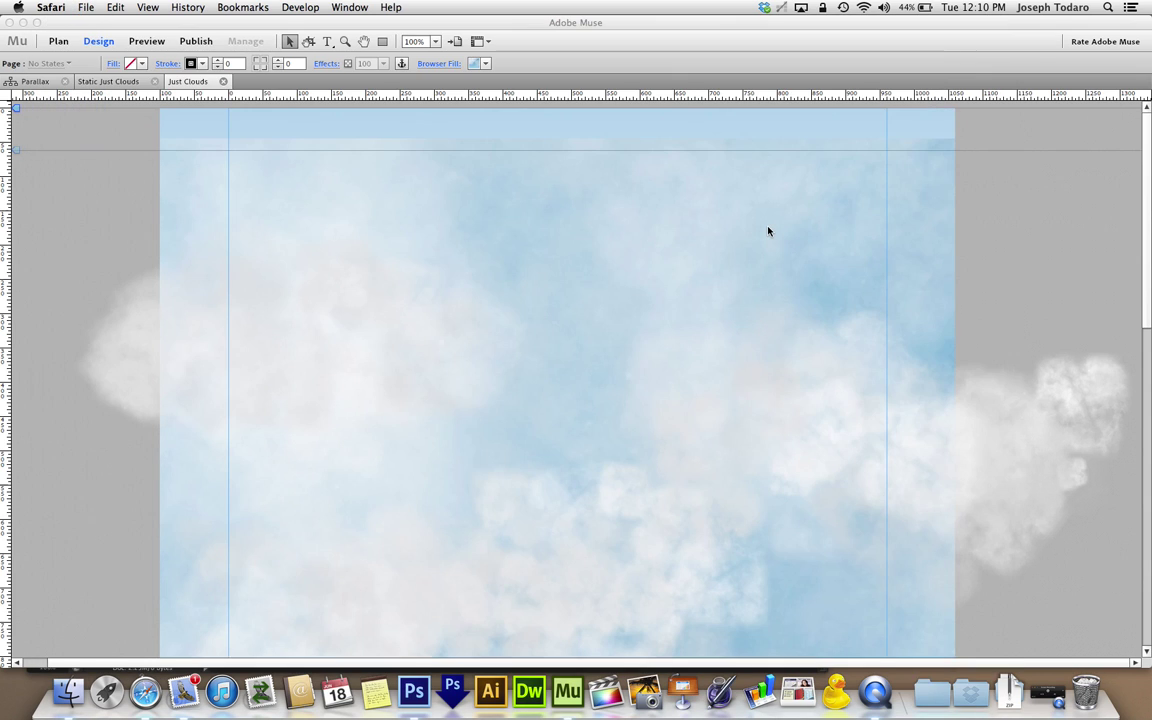
Back in Muse, drag choose3.png from the Assets list onto the Just Clouds page
left_click(1023, 188)
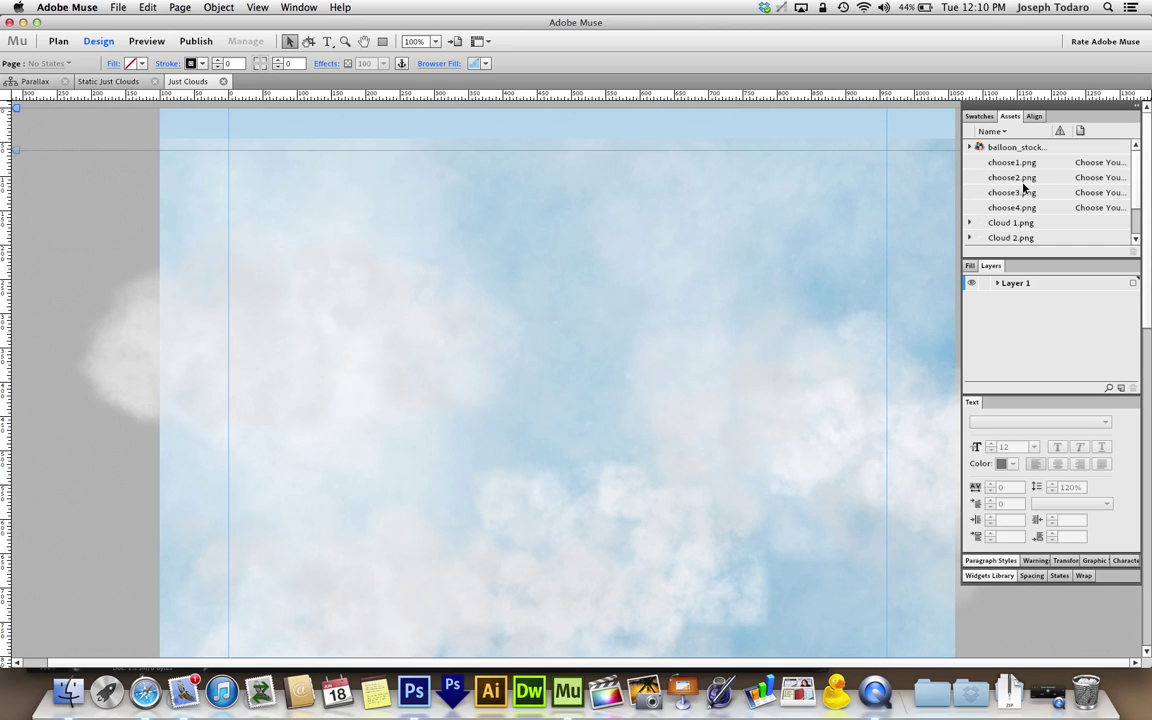
left_click_drag(1023, 188, 755, 385)
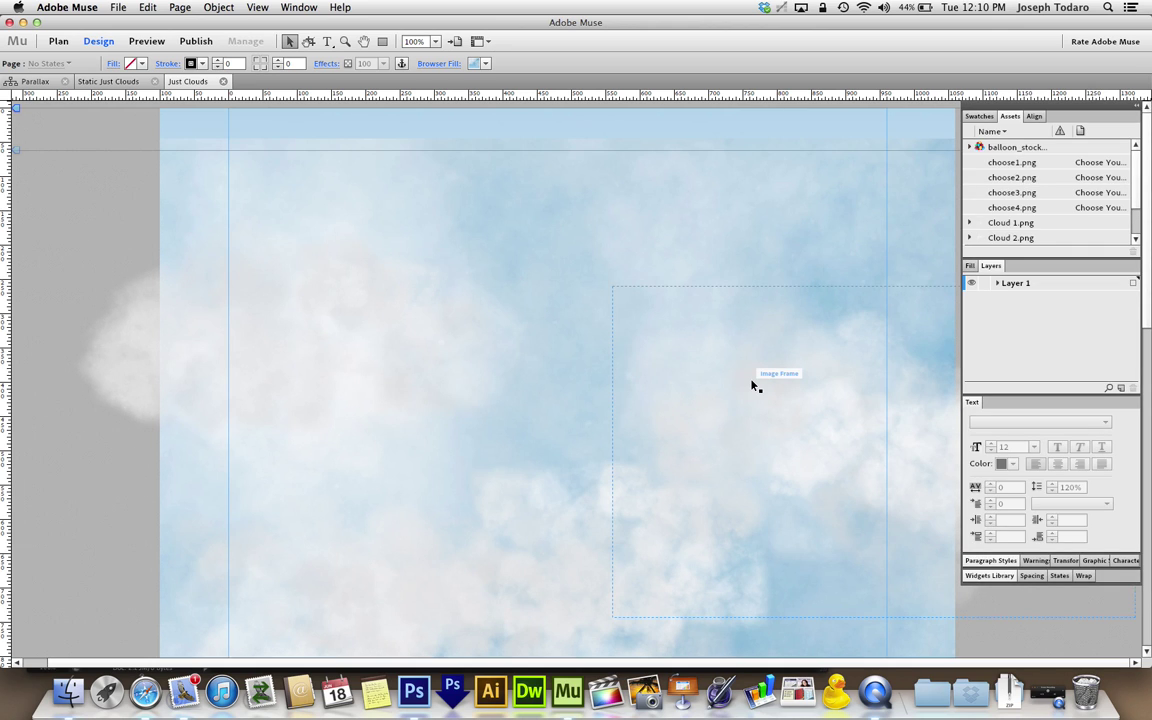